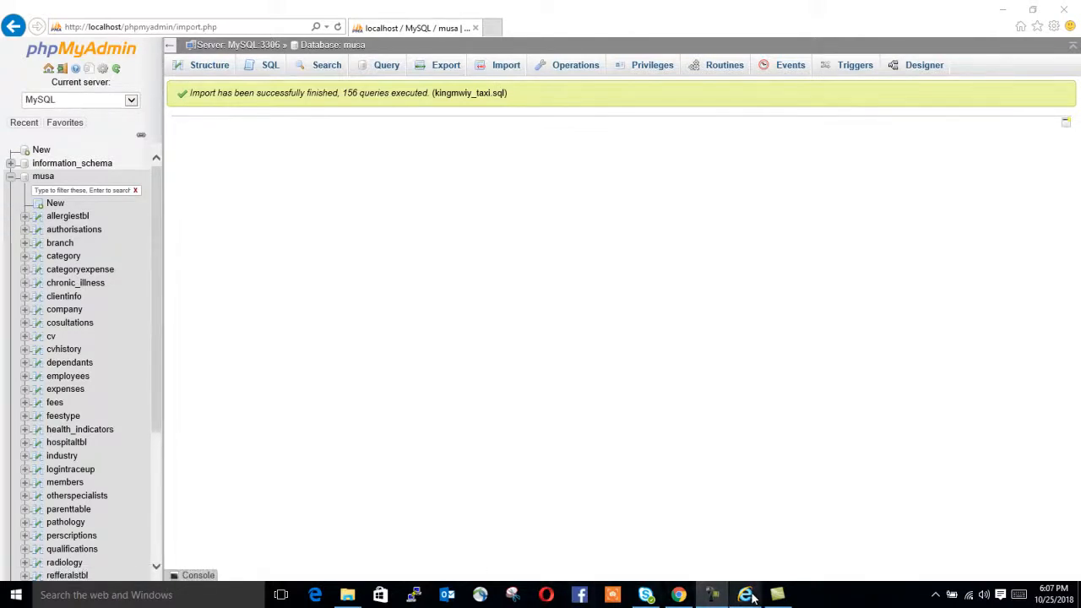
- Open the structure of the musa database and look through its list of tables
mouse_move(746, 596)
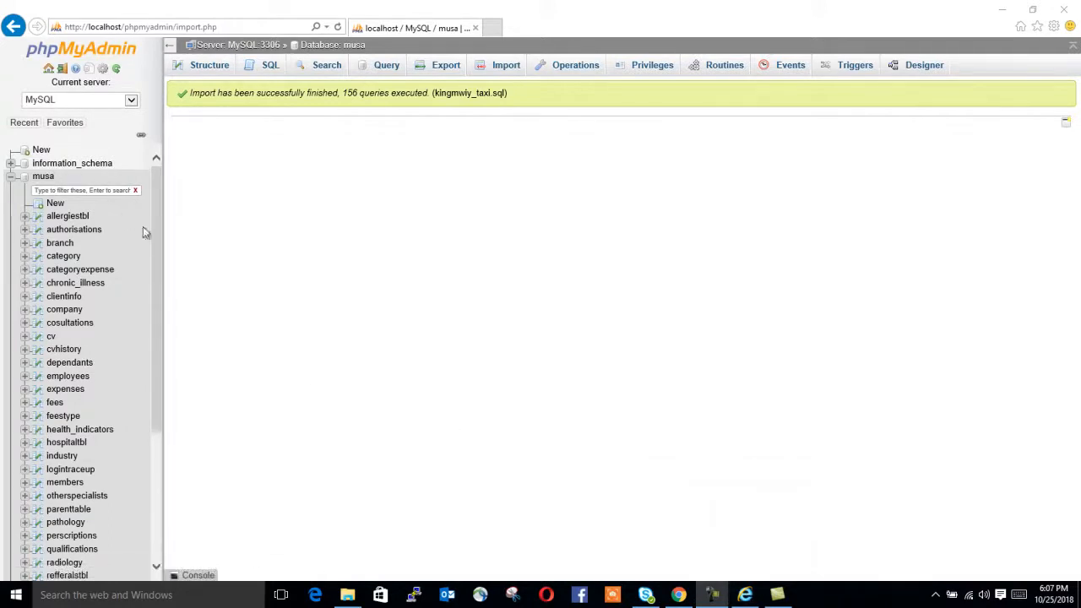
left_click(30, 178)
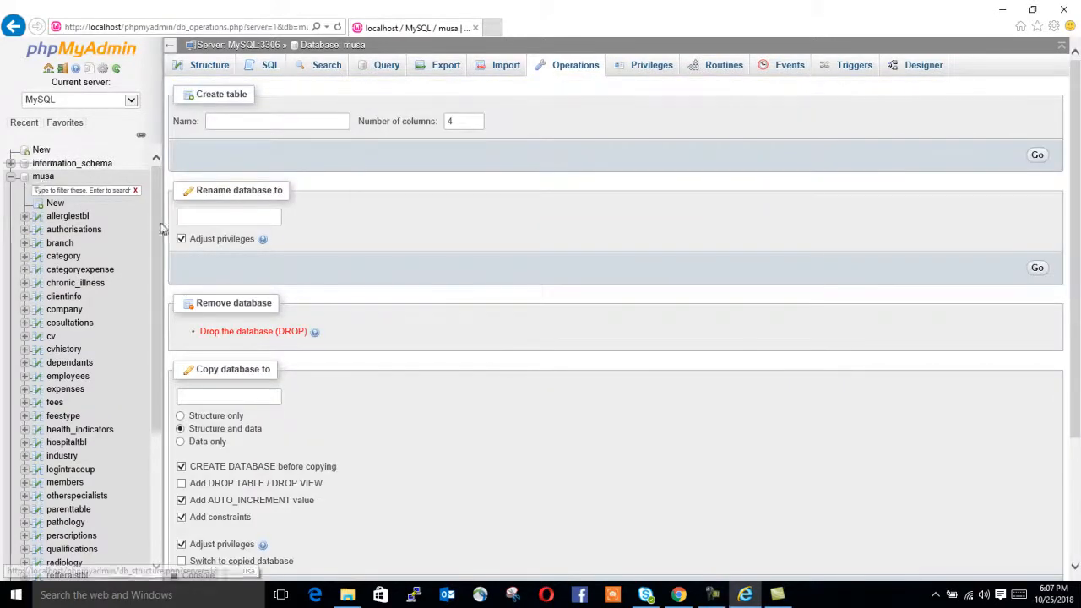
left_click(40, 181)
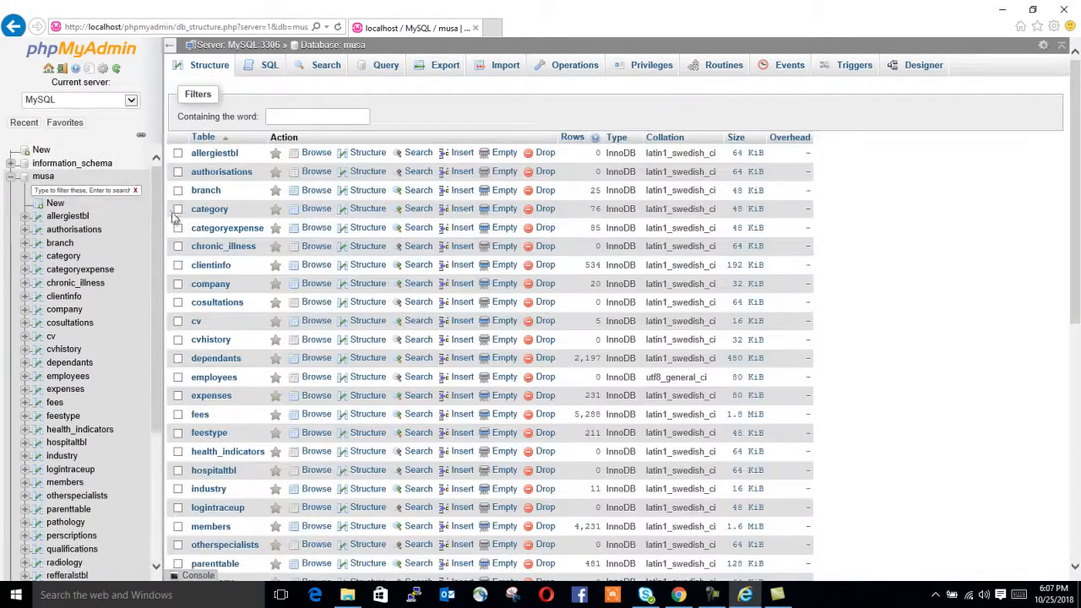
scroll(271, 244, "down", 5)
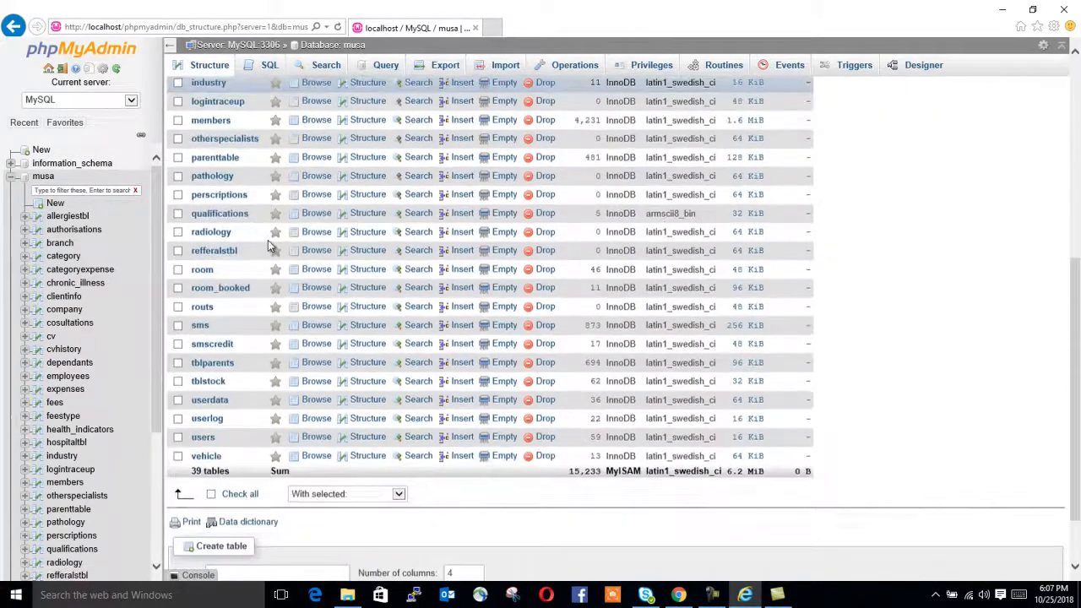
scroll(270, 243, "up", 5)
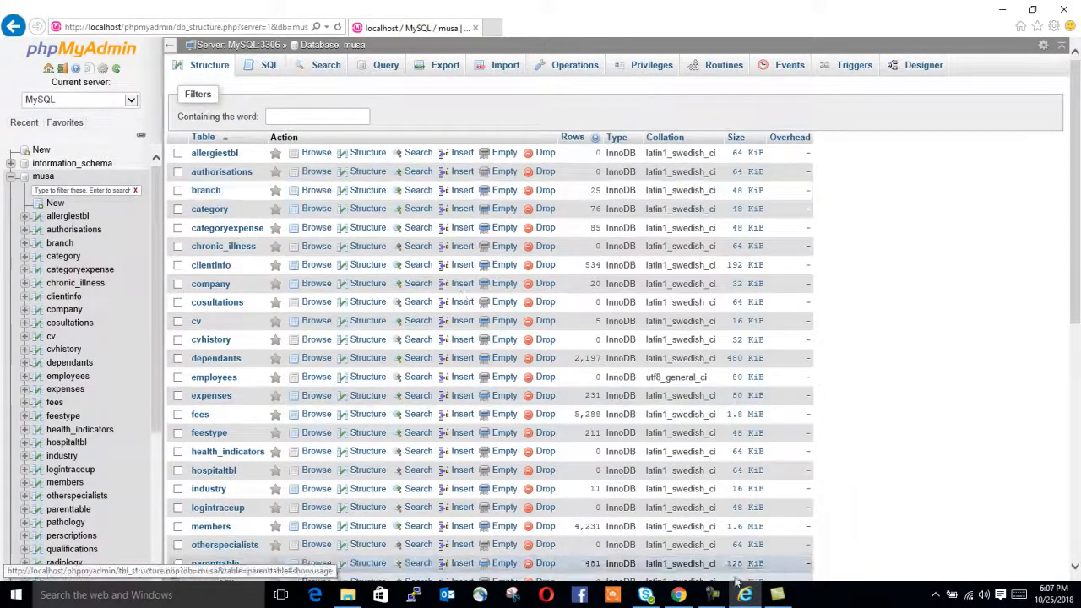
left_click(711, 595)
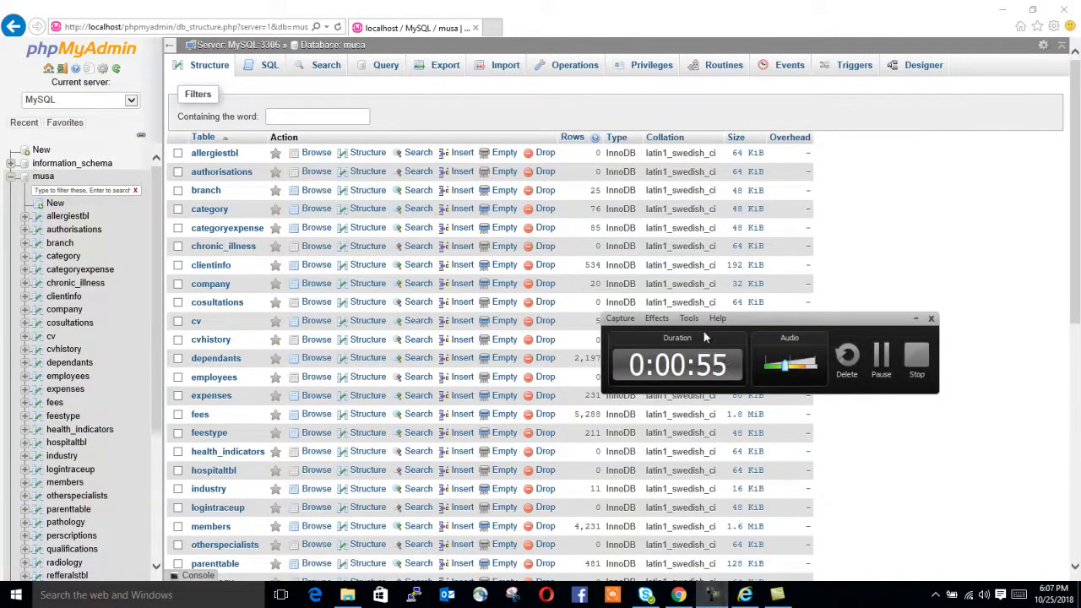
left_click_drag(746, 320, 958, 345)
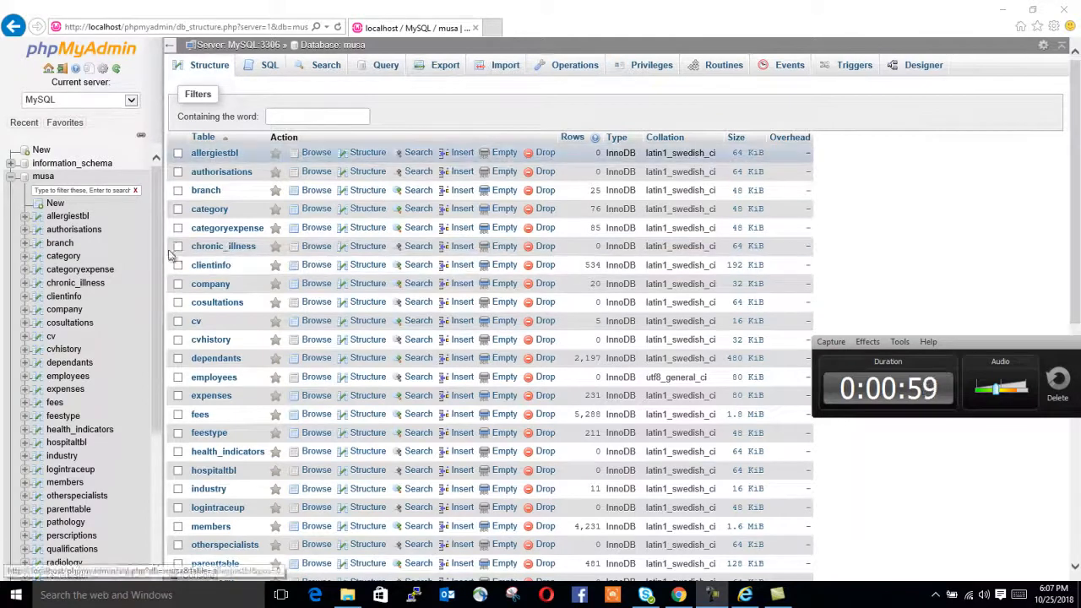
scroll(240, 321, "down", 10)
scroll(227, 318, "up", 5)
scroll(227, 318, "up", 3)
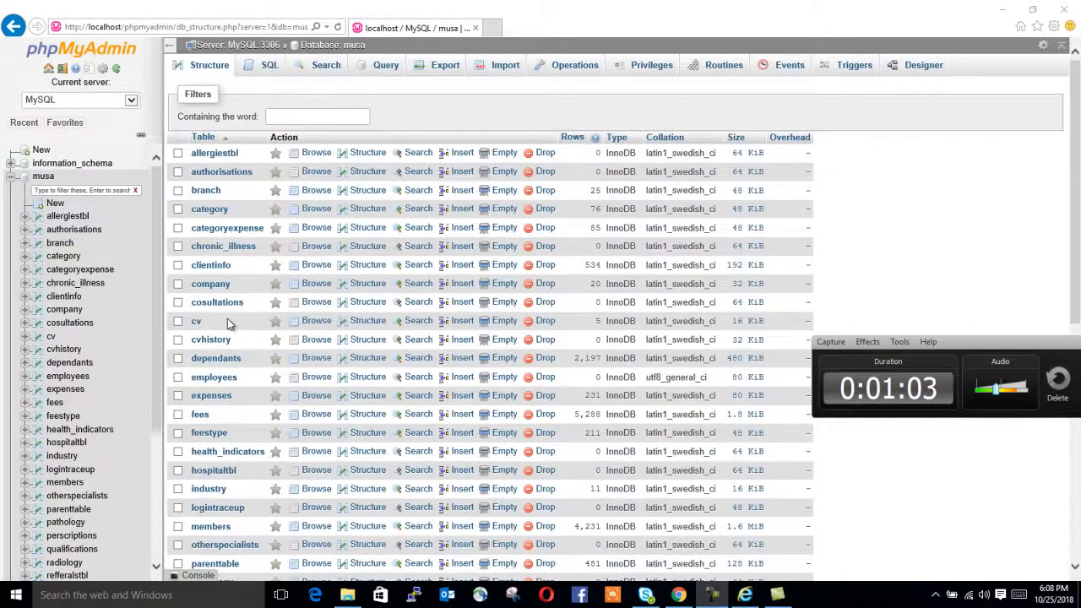
- Browse the records of the branch table and look through its rows
left_click(215, 195)
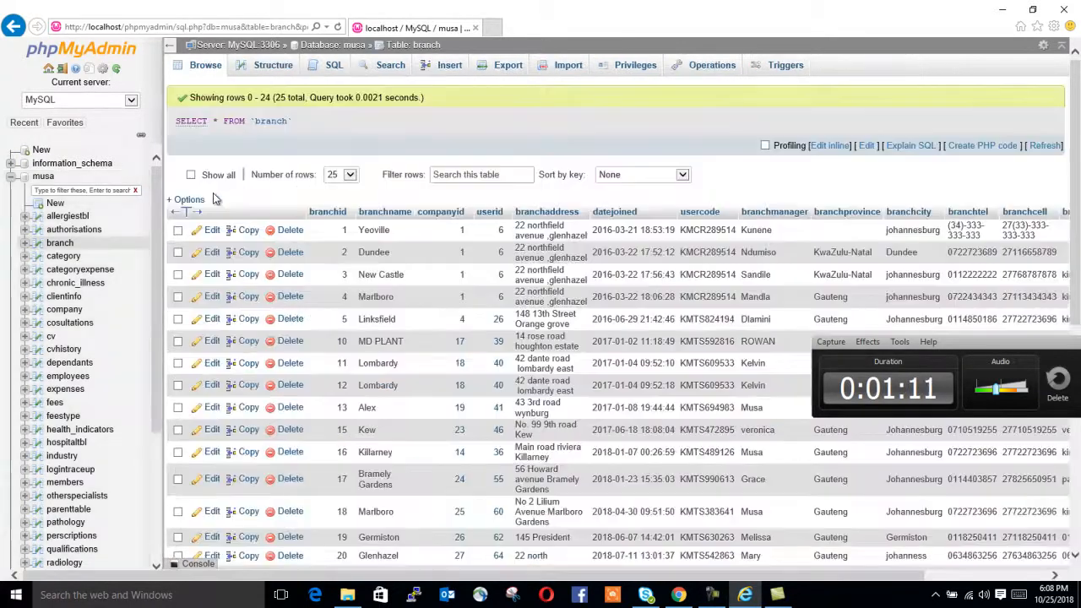
scroll(413, 287, "down", 5)
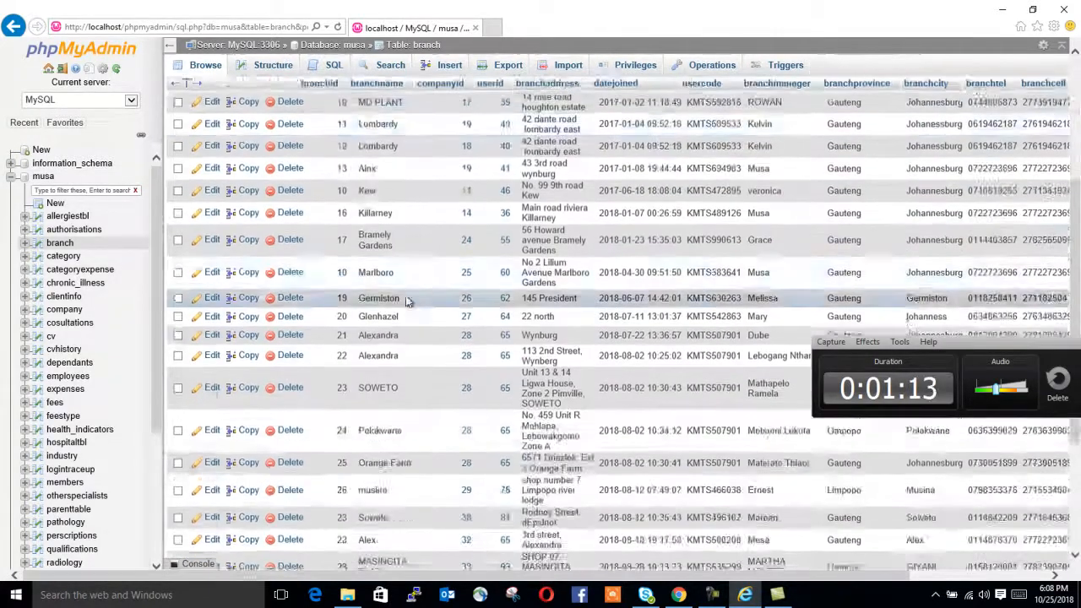
scroll(411, 301, "up", 5)
scroll(405, 302, "down", 6)
scroll(400, 296, "up", 8)
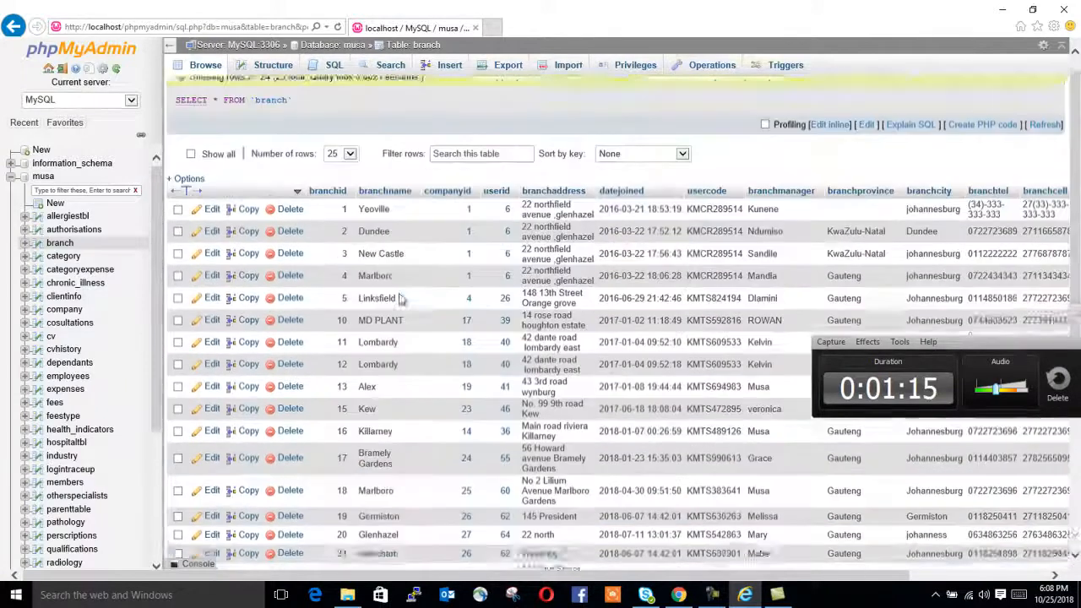
- Run an SQL query on the category table: SELECT * FROM `category` WHERE categoryid = "120"
left_click(63, 257)
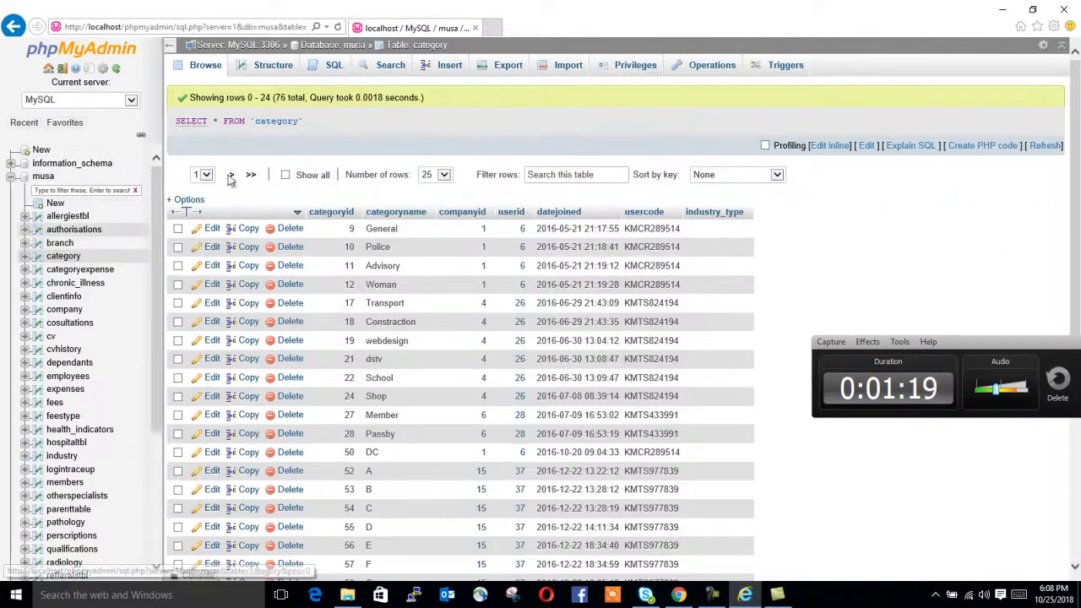
left_click(333, 67)
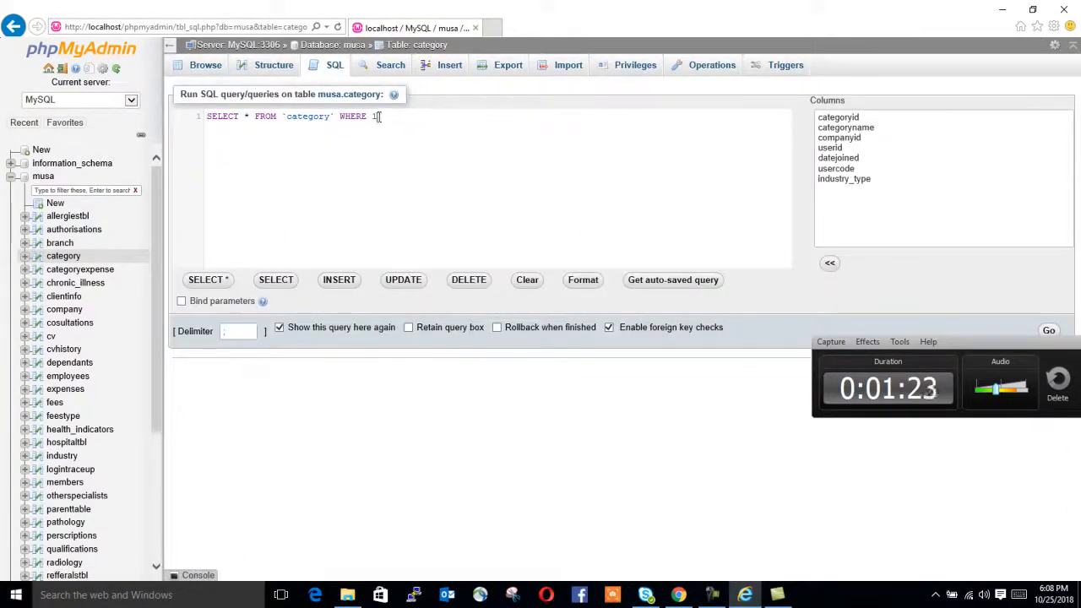
double_click(838, 118)
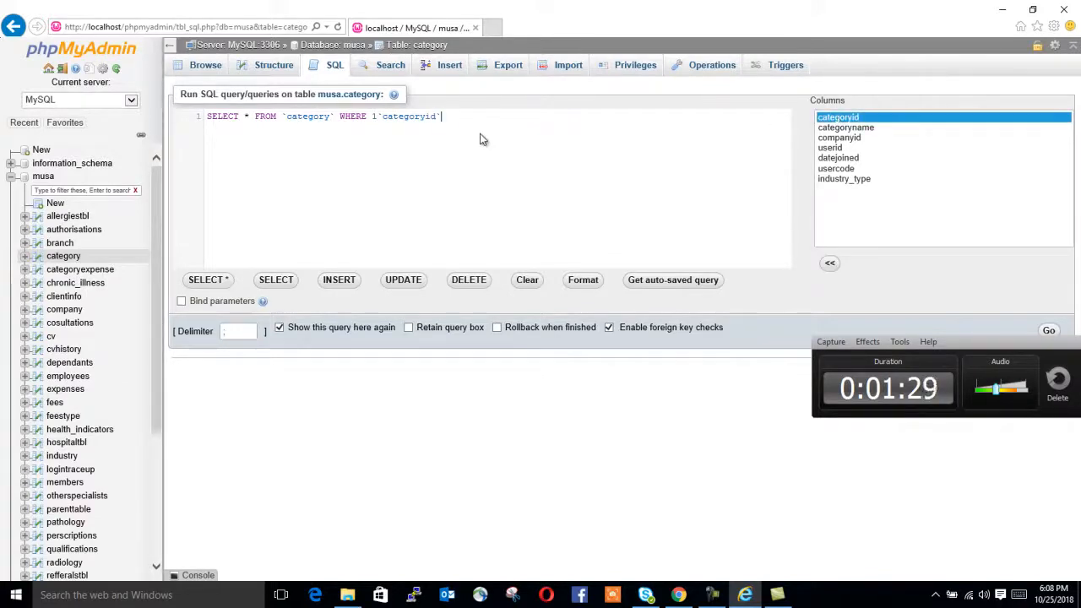
type("= \"120")
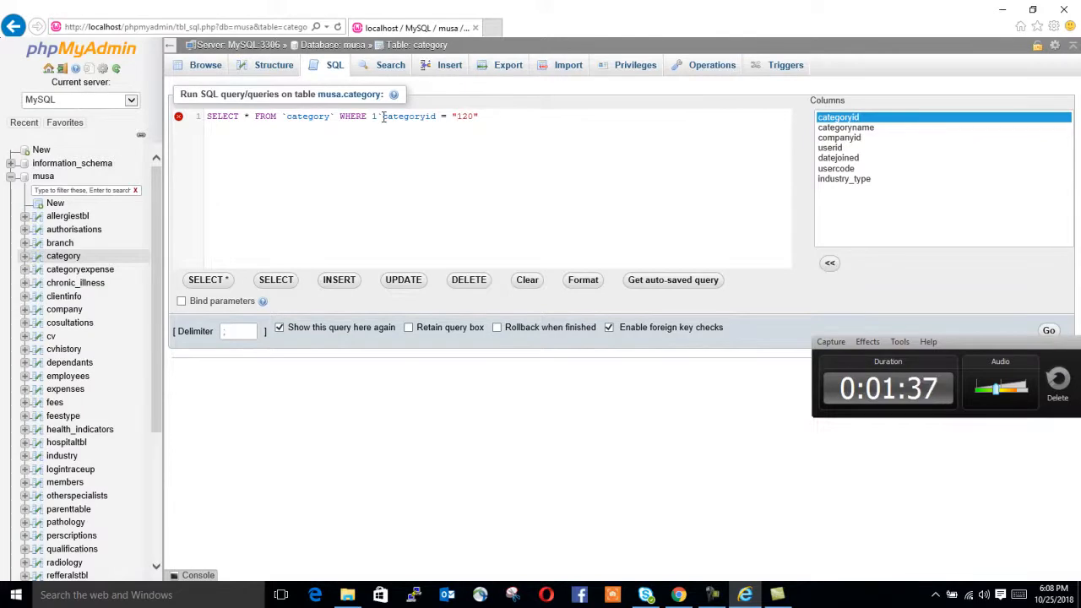
key("BackSpace")
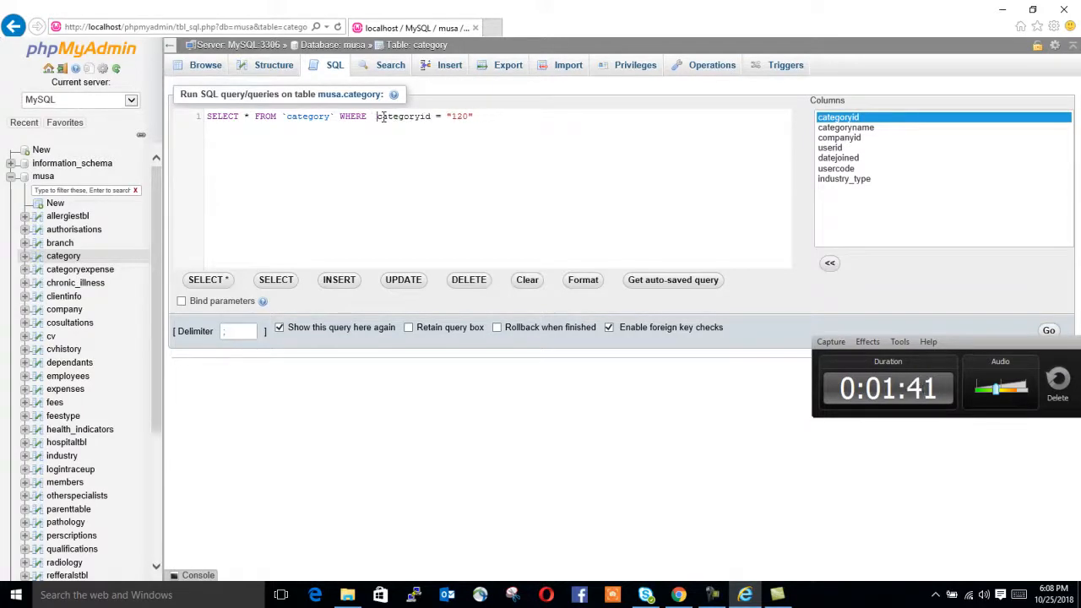
key("ctrl+a")
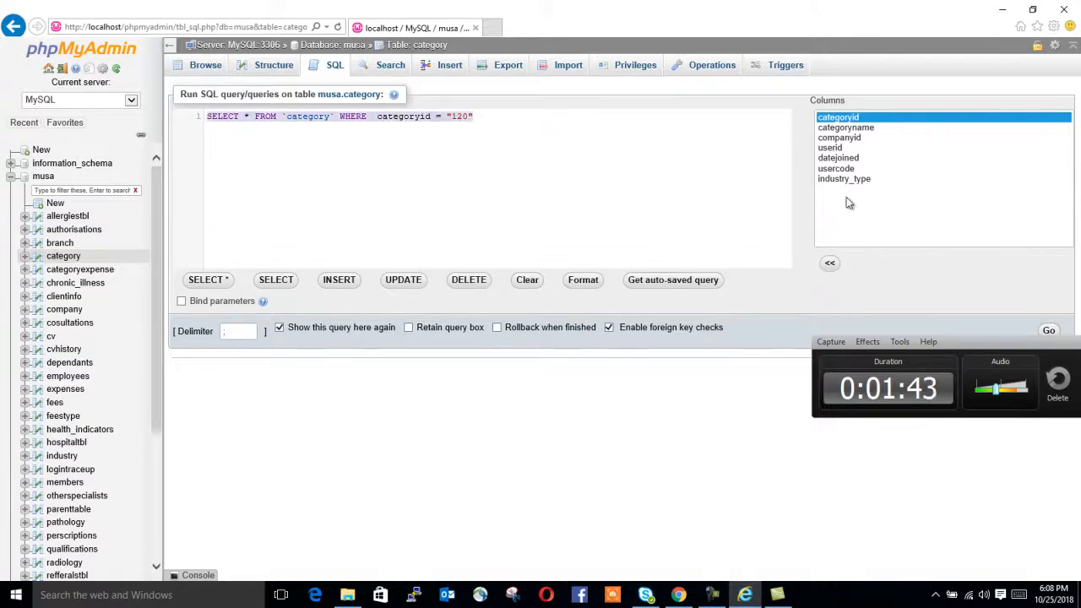
left_click(1053, 330)
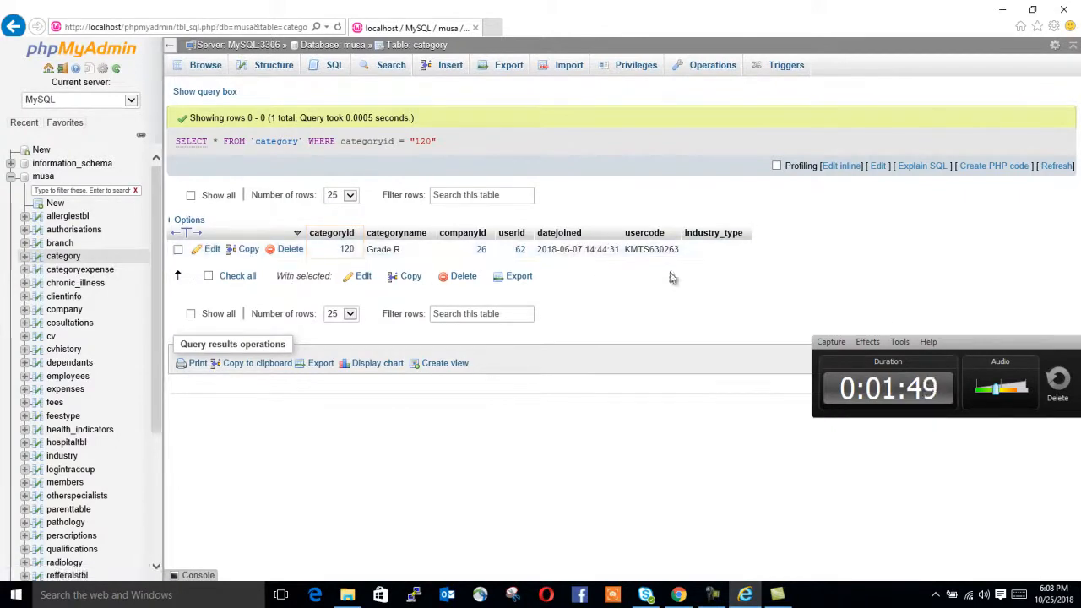
left_click_drag(967, 347, 1016, 446)
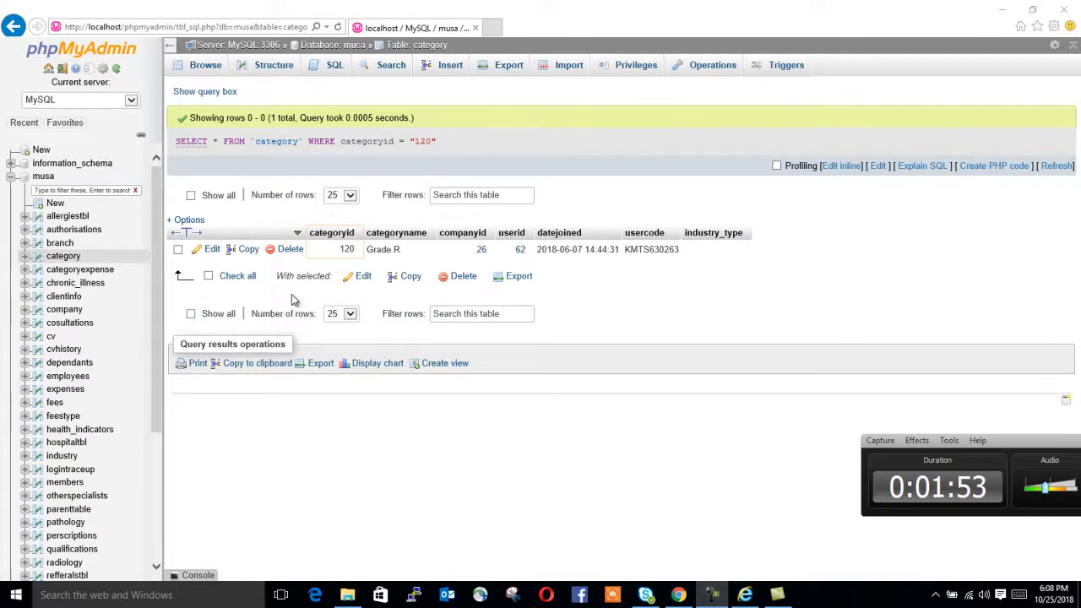
- Export the whole musa database with the Quick method in SQL format and save the musa.sql file
left_click(155, 268)
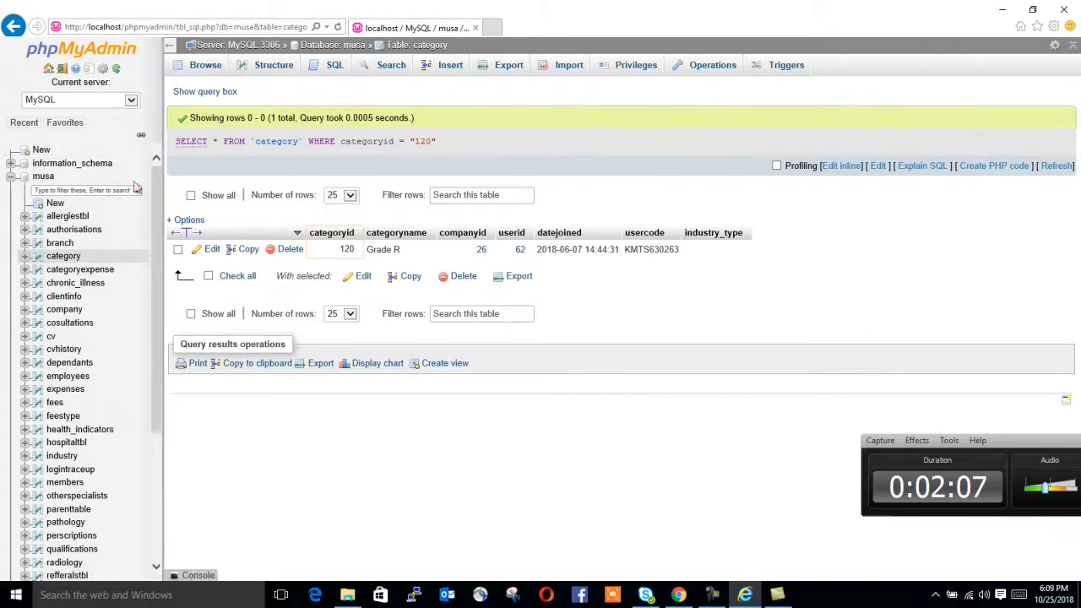
left_click(43, 177)
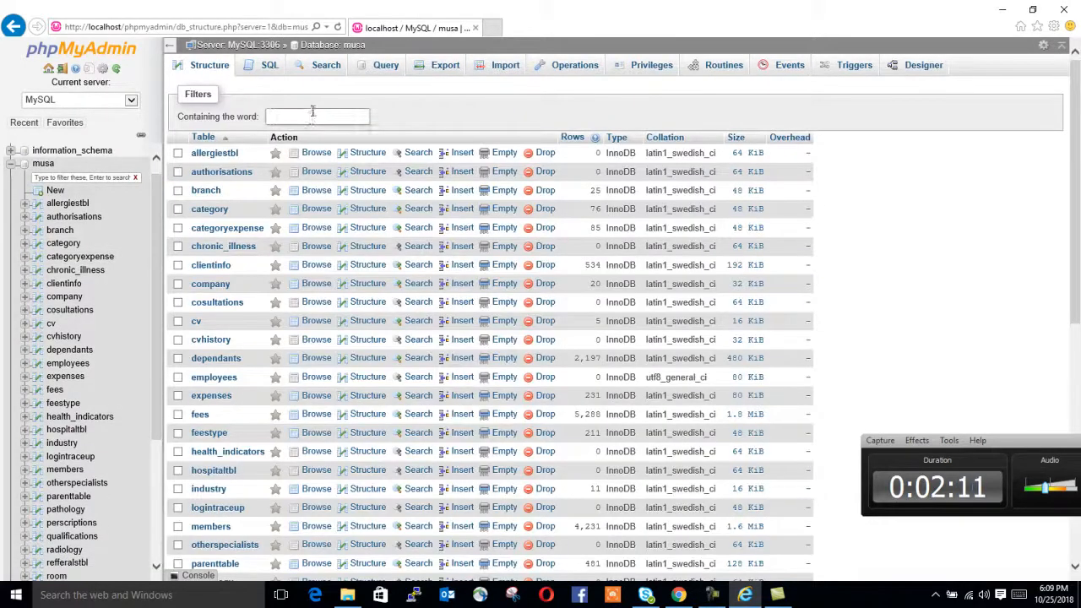
left_click(447, 67)
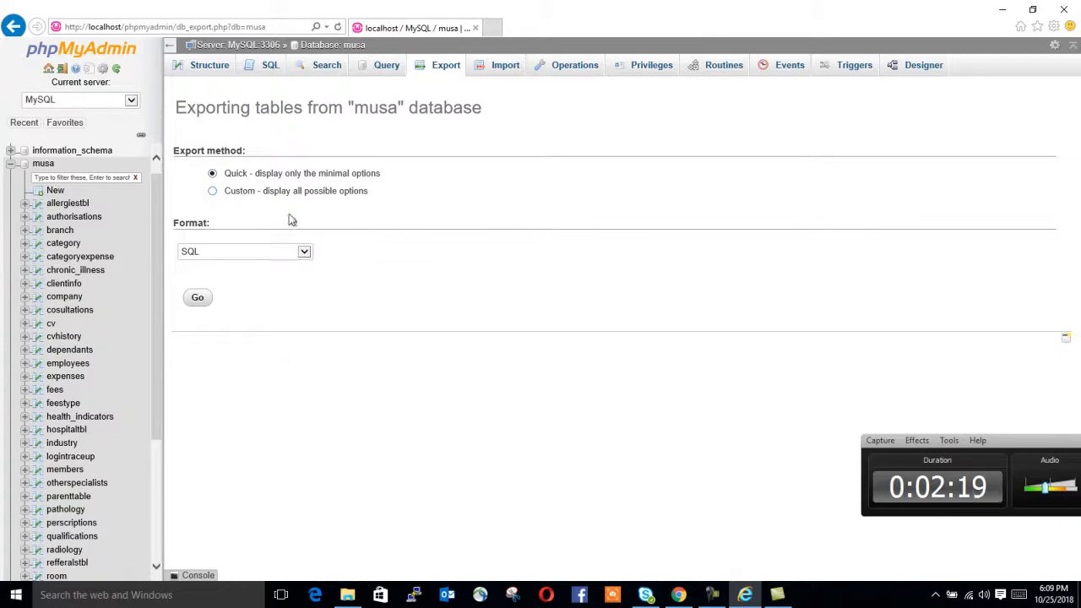
left_click(262, 252)
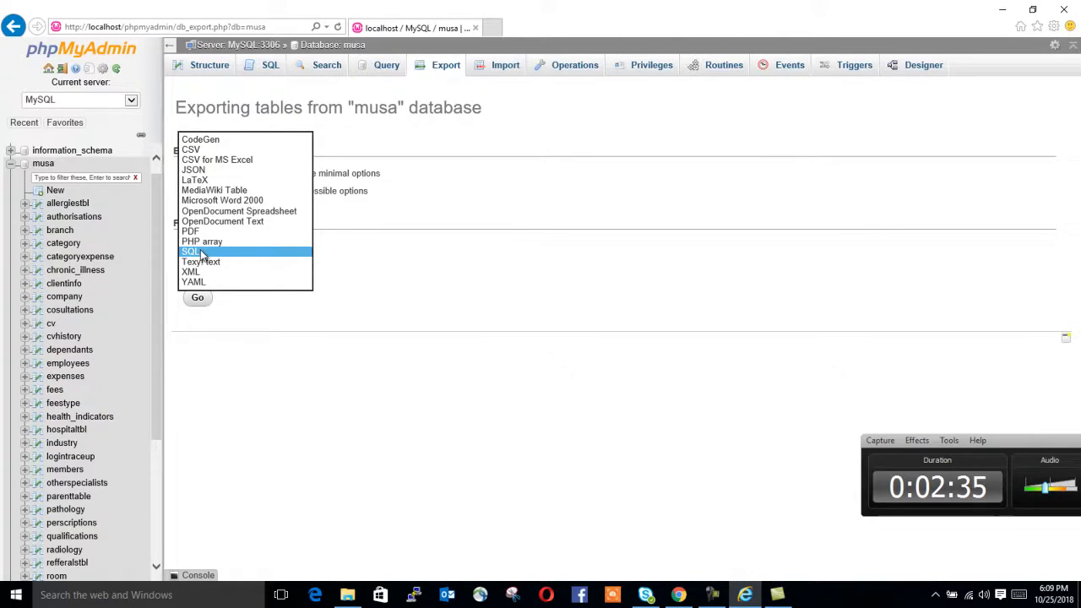
left_click(199, 252)
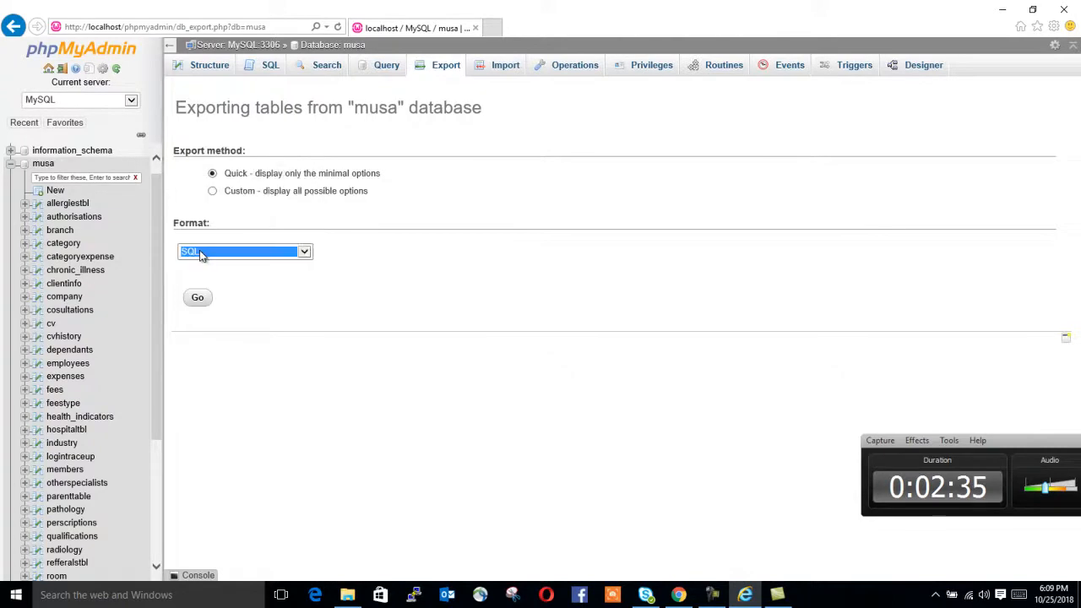
left_click(198, 298)
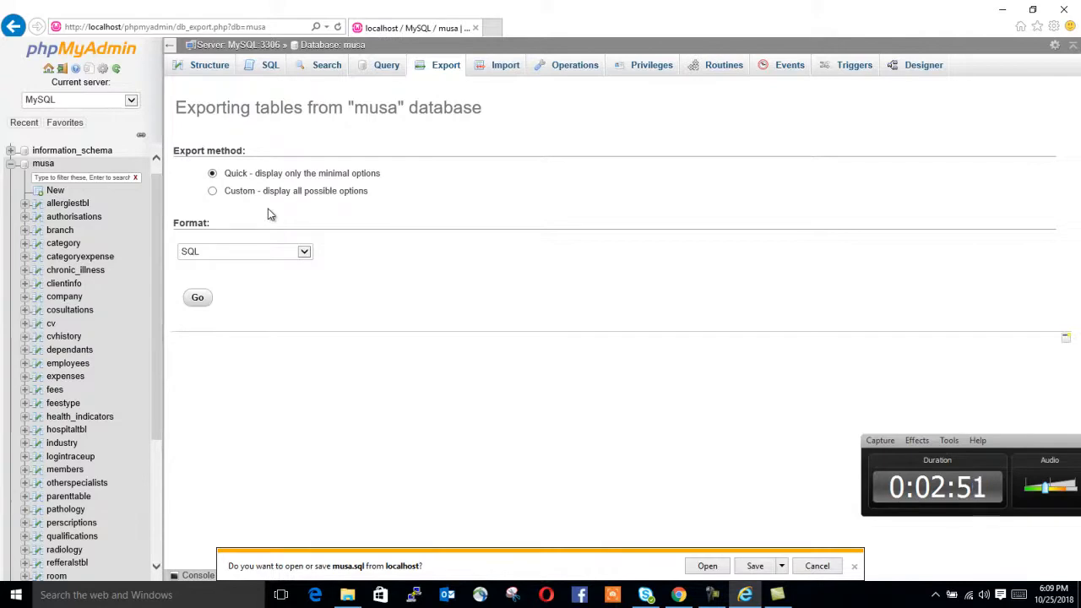
left_click(754, 566)
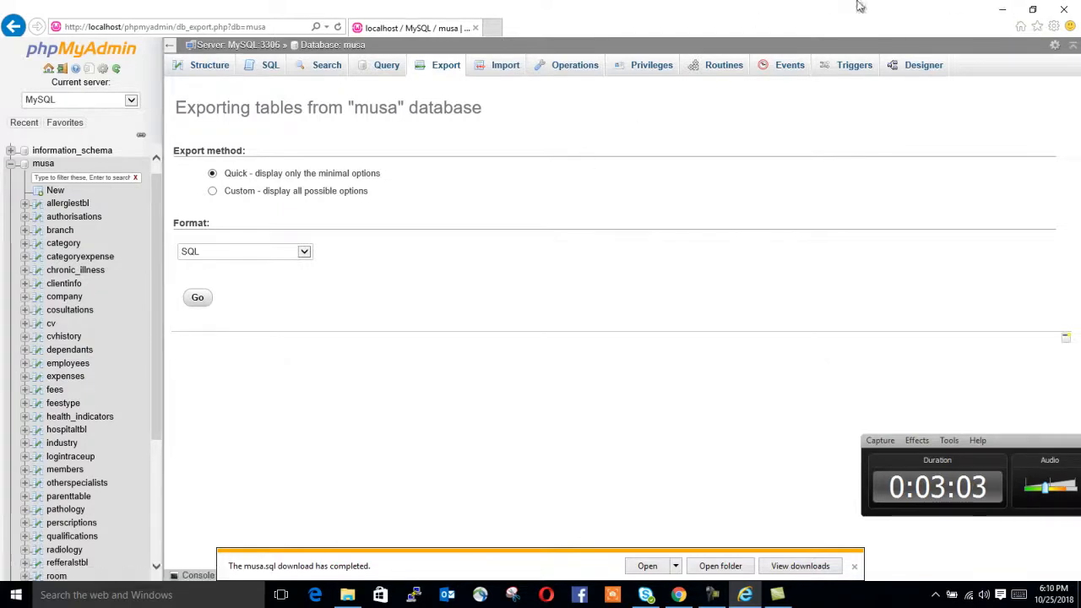
- Switch to the Downloads folder in File Explorer and open musa.sql for editing in Notepad++
left_click(1002, 10)
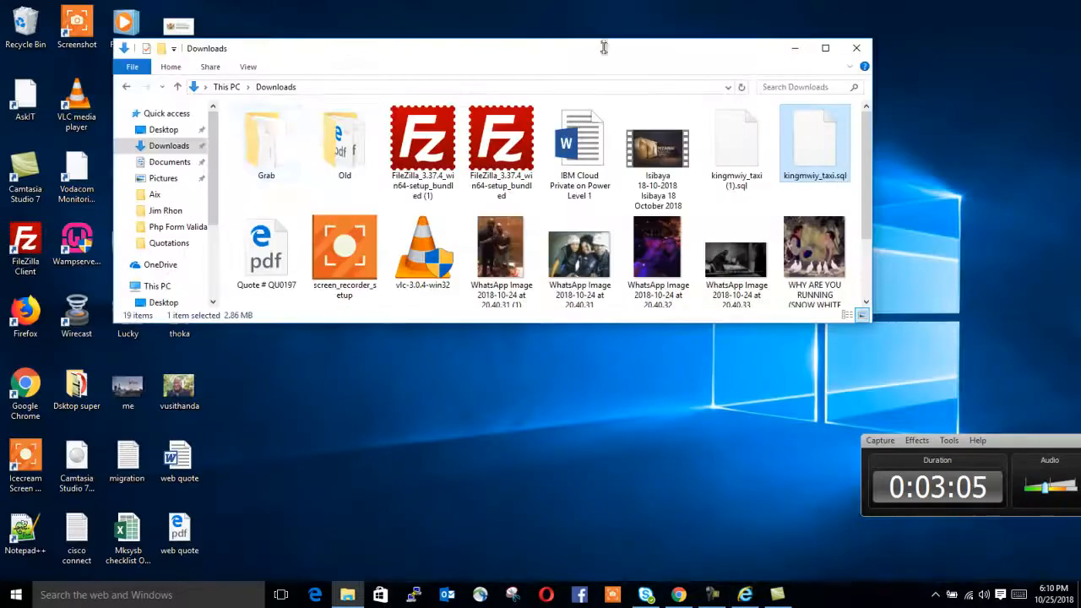
scroll(711, 154, "down", 2)
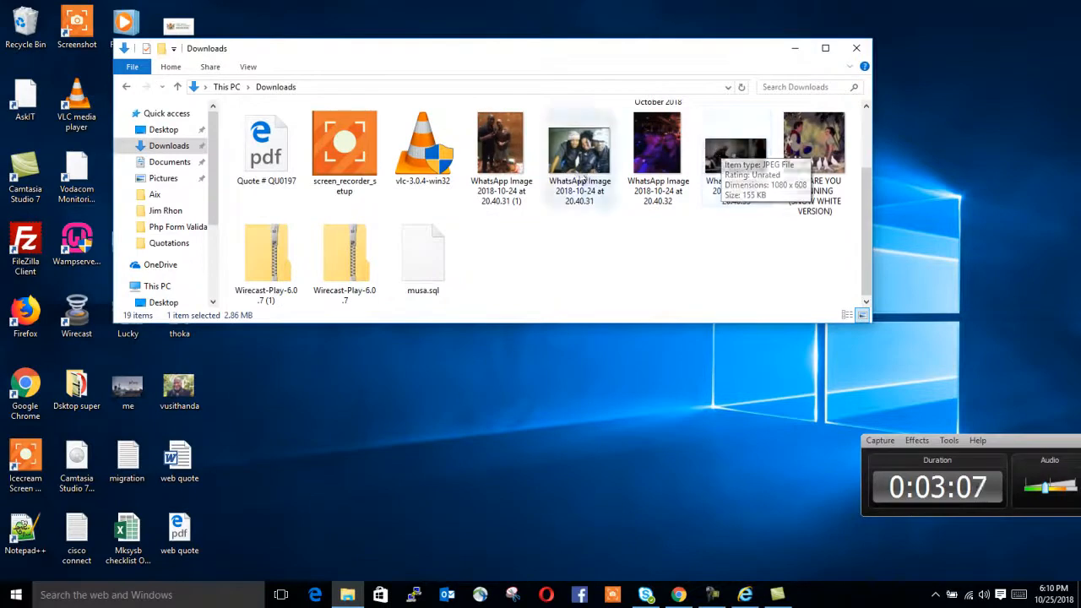
right_click(427, 261)
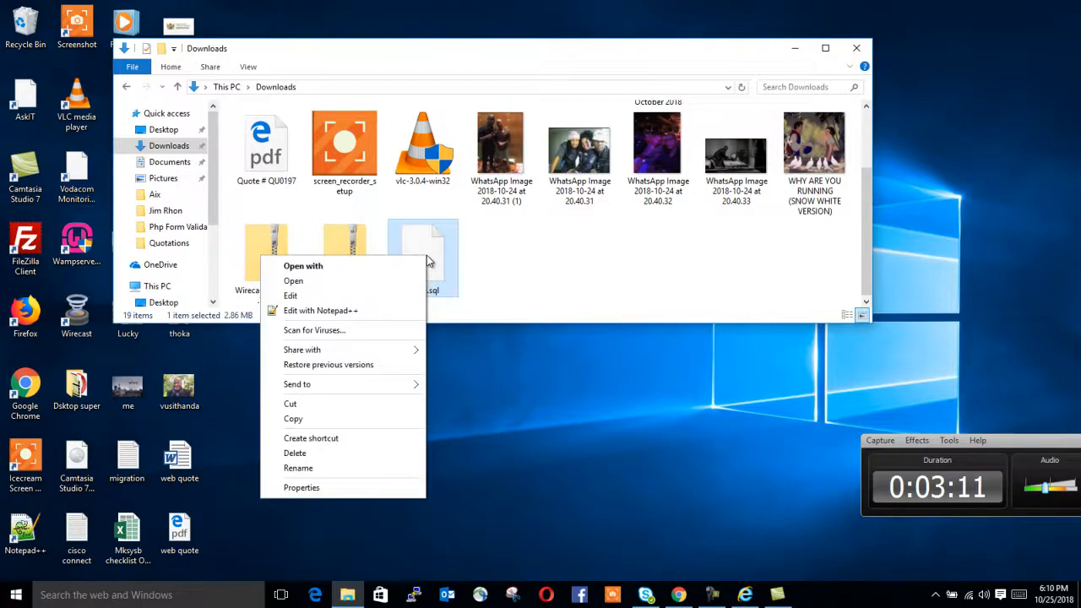
left_click(359, 313)
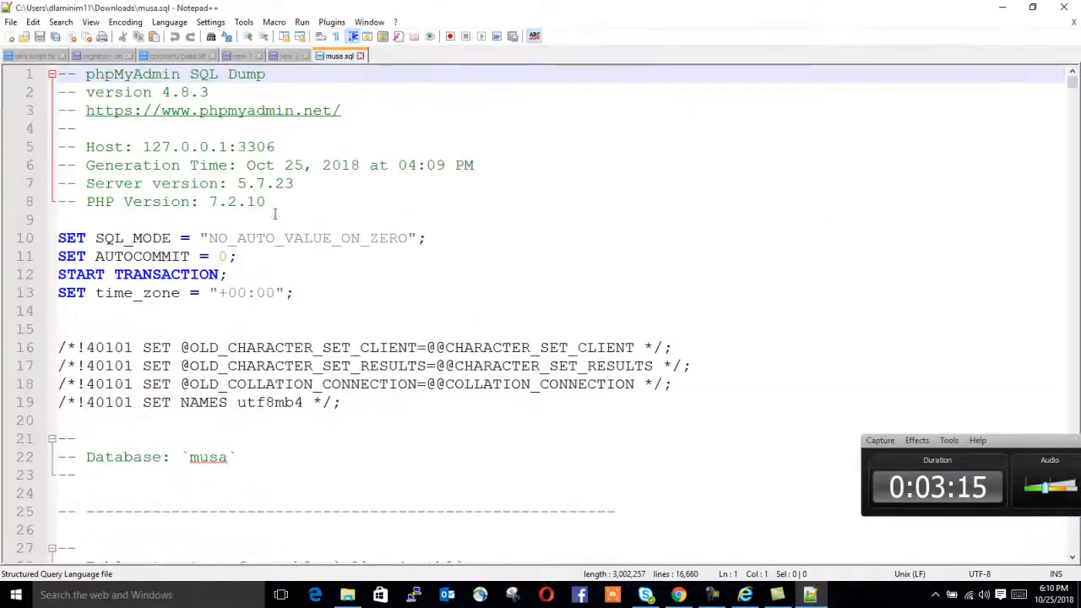
- Examine the header comments, table definitions and inserted data in the musa.sql dump
left_click_drag(268, 209, 71, 74)
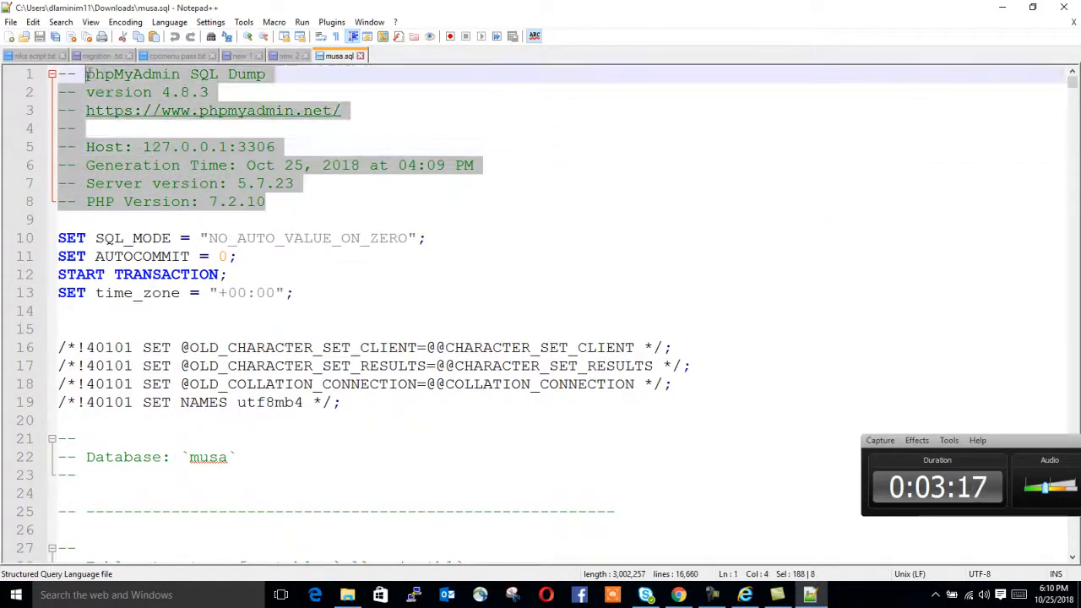
double_click(127, 75)
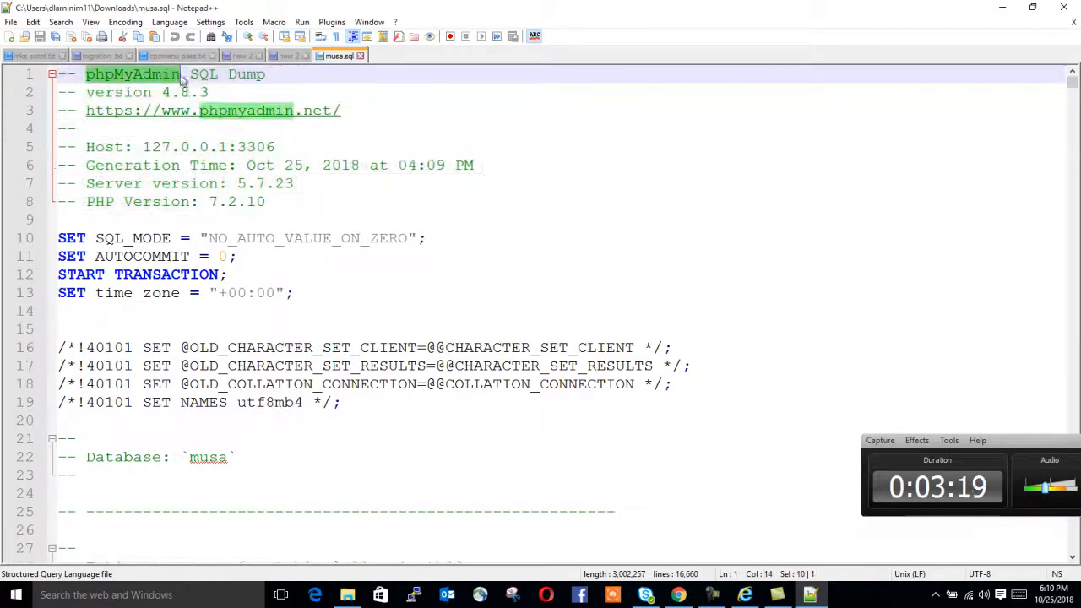
scroll(225, 166, "down", 3)
scroll(222, 165, "down", 5)
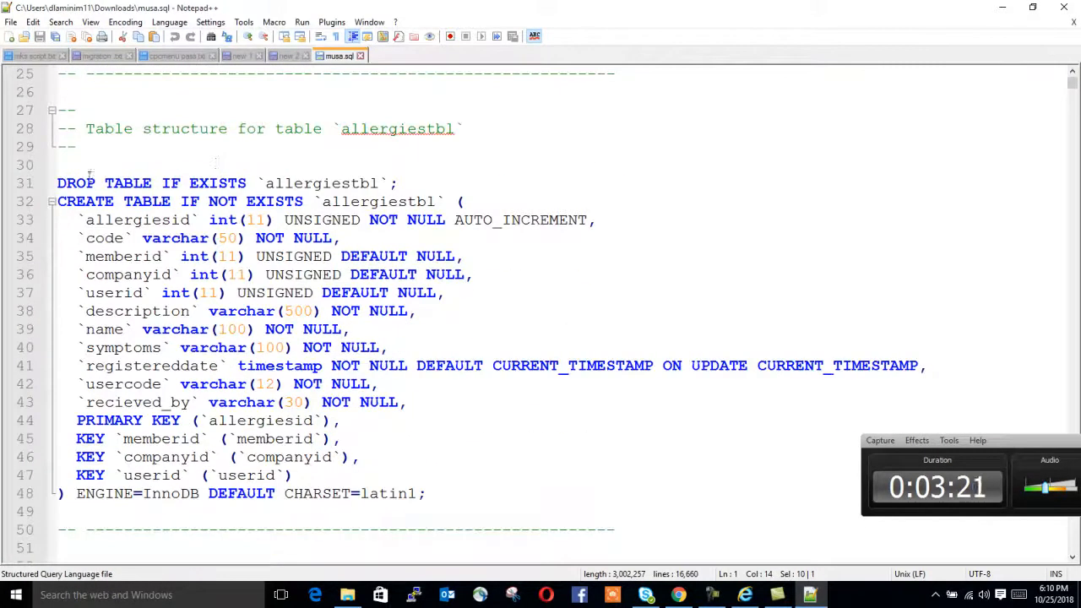
left_click_drag(73, 161, 391, 222)
scroll(388, 220, "down", 14)
scroll(381, 219, "down", 20)
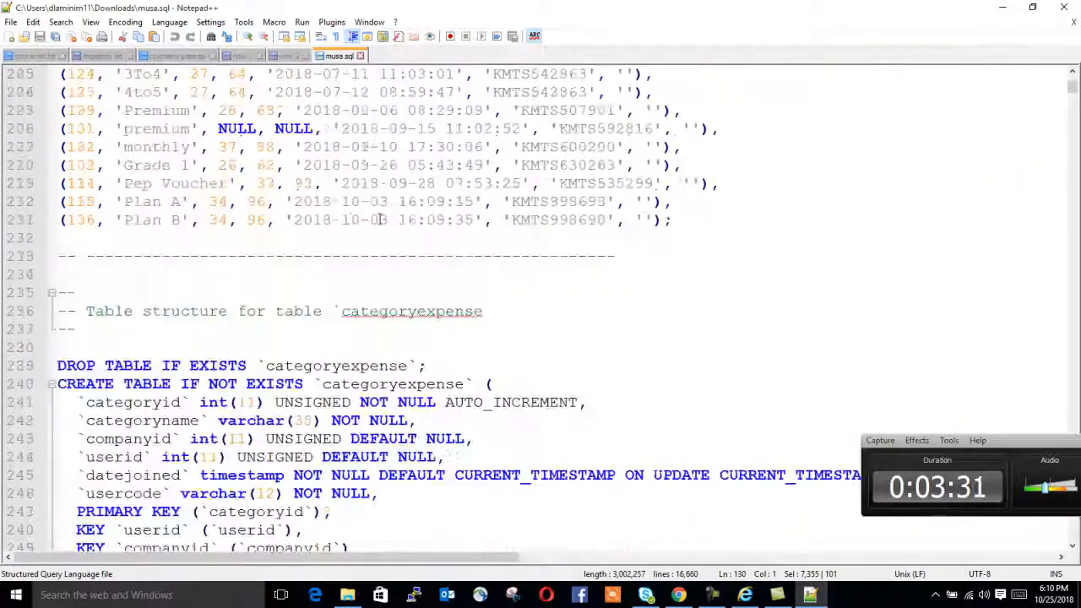
scroll(368, 208, "up", 13)
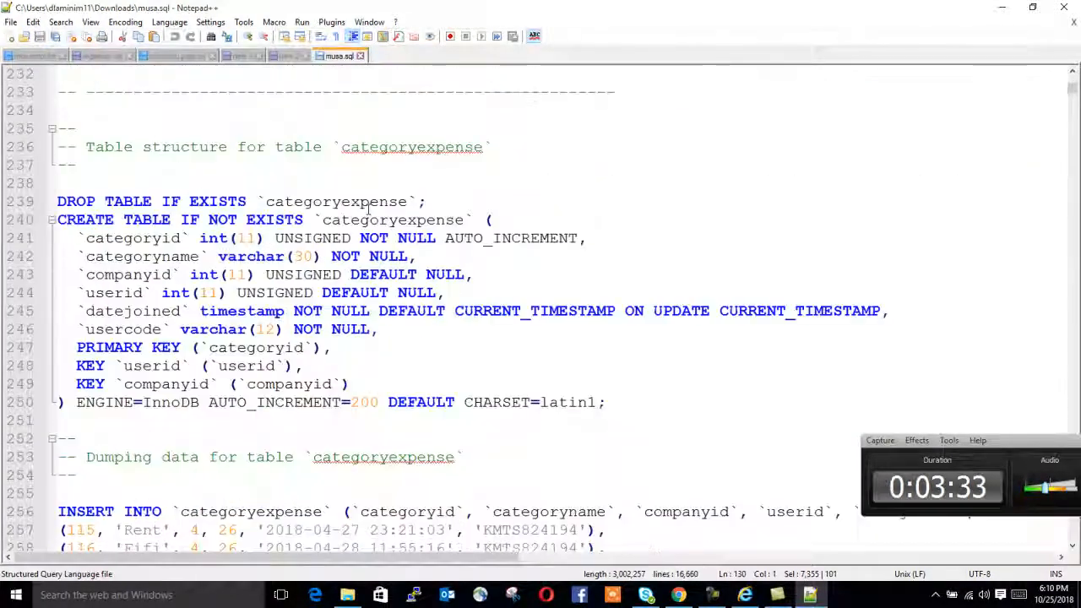
- Copy the DROP TABLE and CREATE TABLE statements for the category table from the musa.sql dump
scroll(366, 223, "up", 7)
scroll(366, 223, "up", 4)
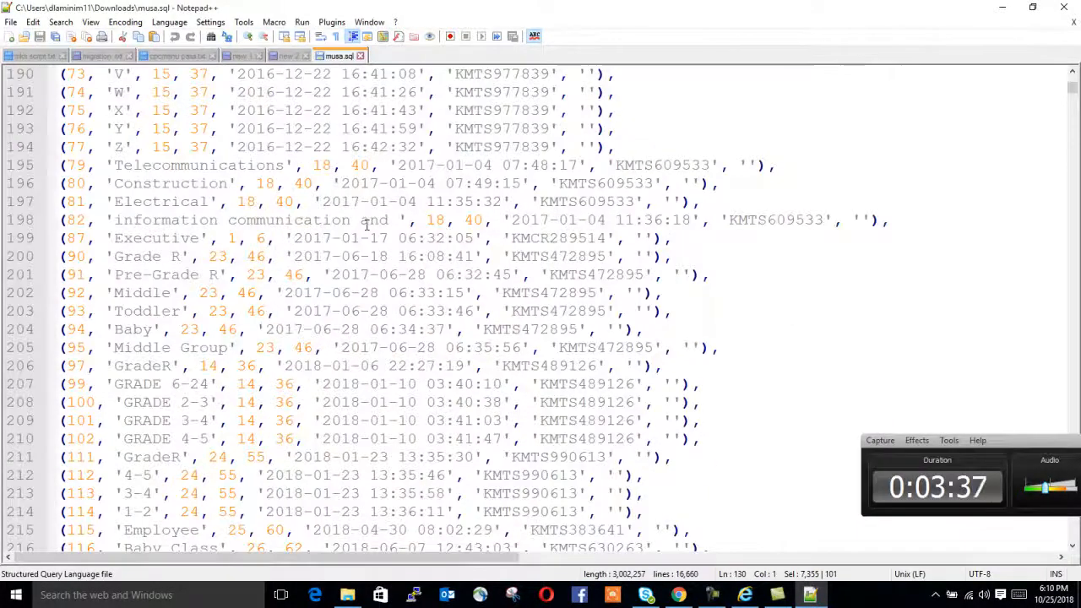
scroll(366, 223, "down", 5)
scroll(358, 222, "up", 20)
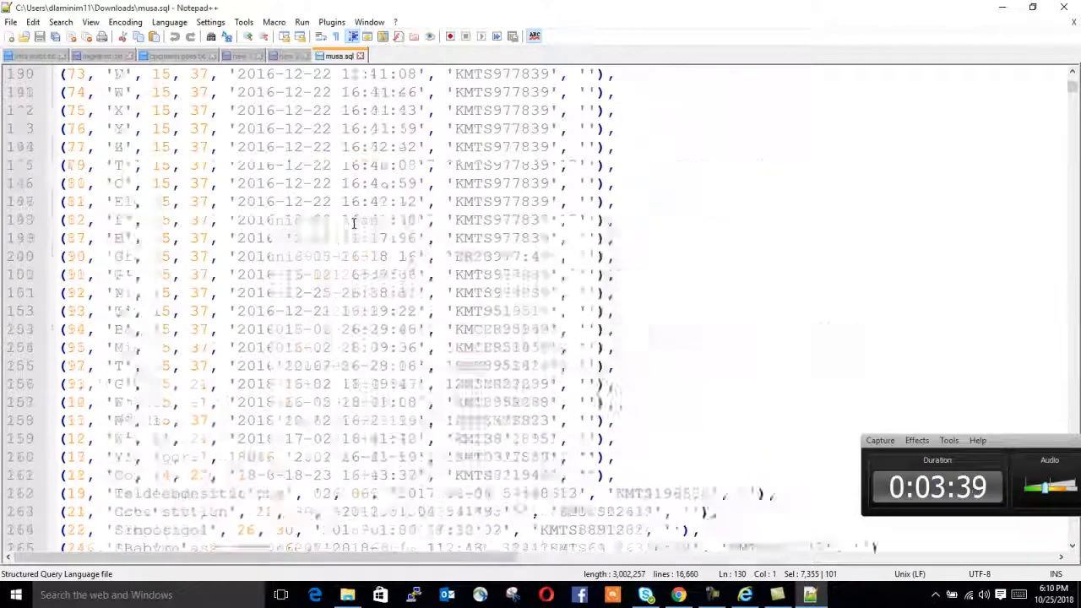
scroll(353, 221, "up", 4)
scroll(304, 194, "down", 4)
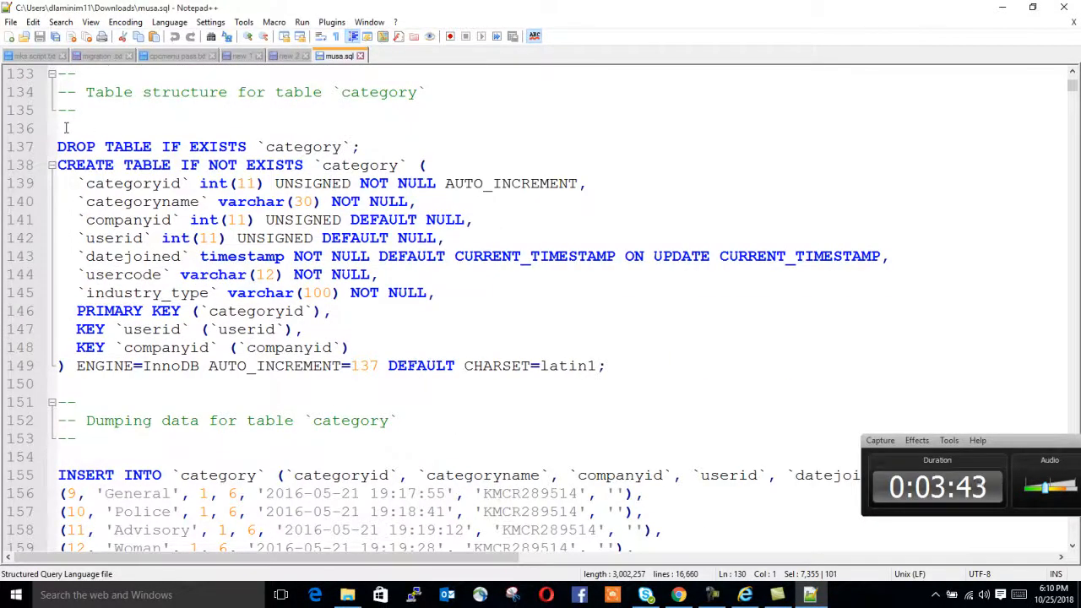
left_click_drag(67, 124, 301, 391)
right_click(240, 279)
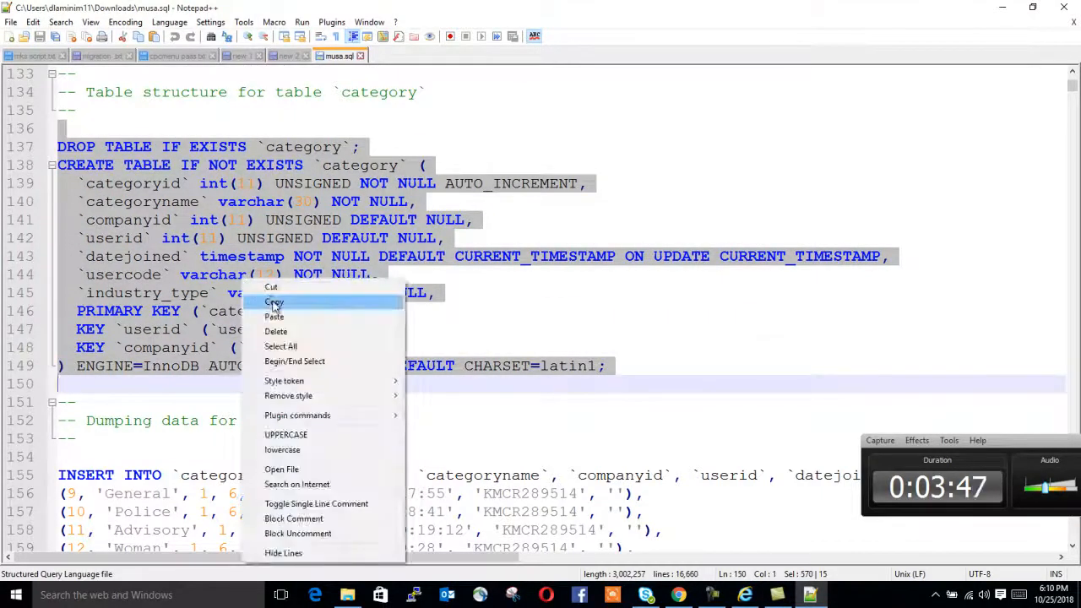
left_click(270, 301)
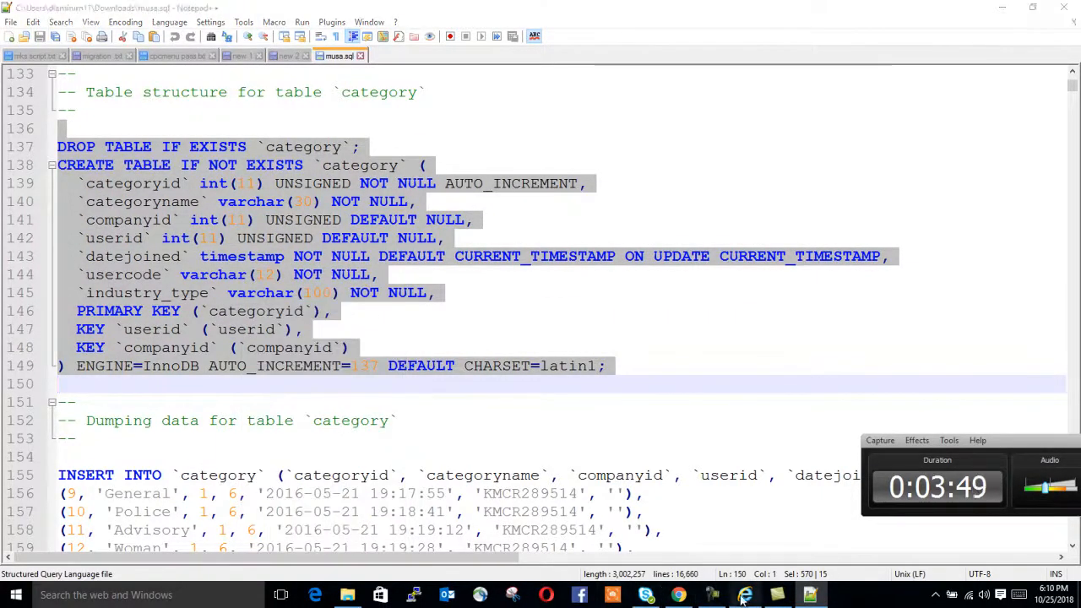
- Switch to phpMyAdmin in Internet Explorer, paste the copied category table statements into the musa database's SQL query editor, and select them
left_click(745, 594)
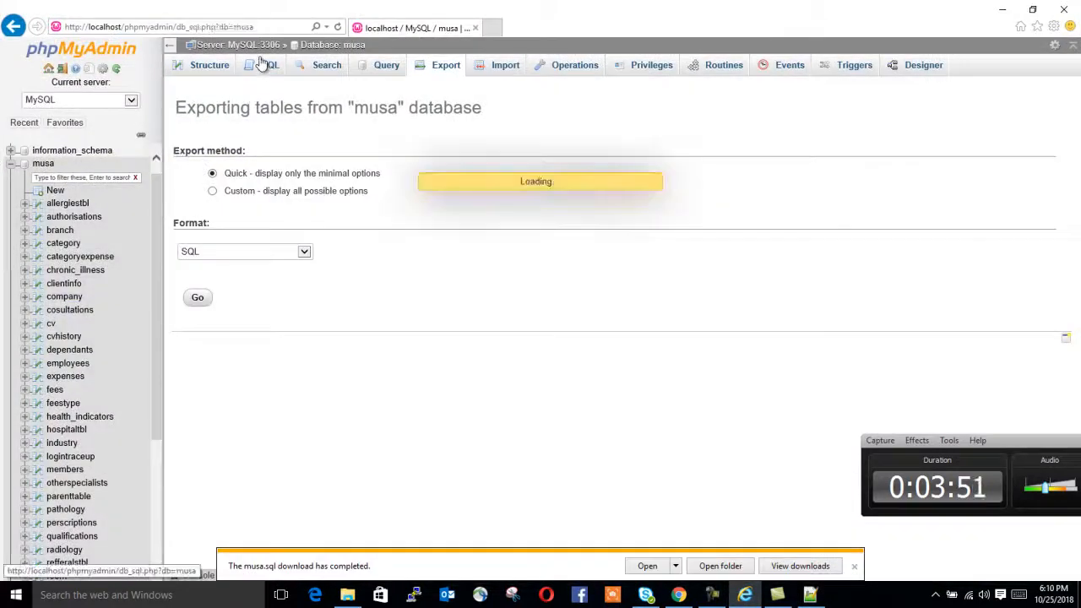
left_click(270, 68)
right_click(283, 126)
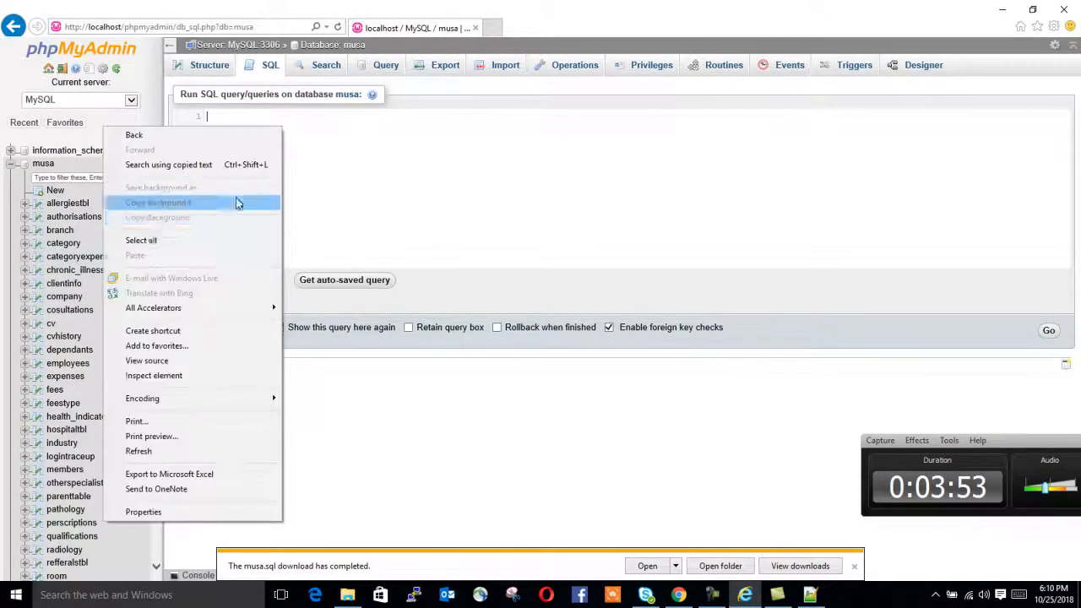
left_click(372, 182)
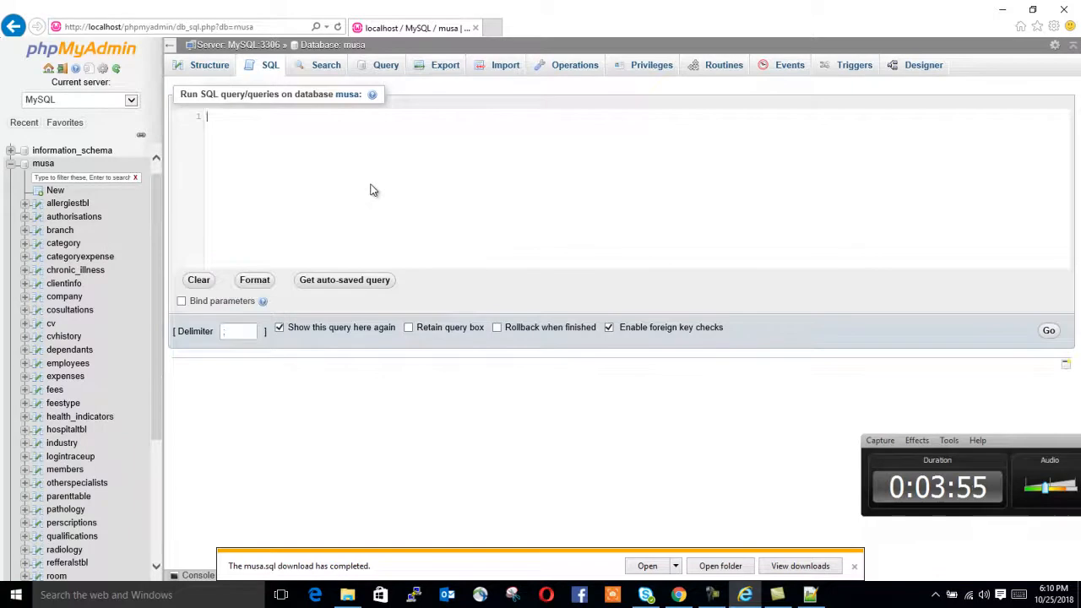
key("ctrl+v")
left_click_drag(244, 263, 211, 128)
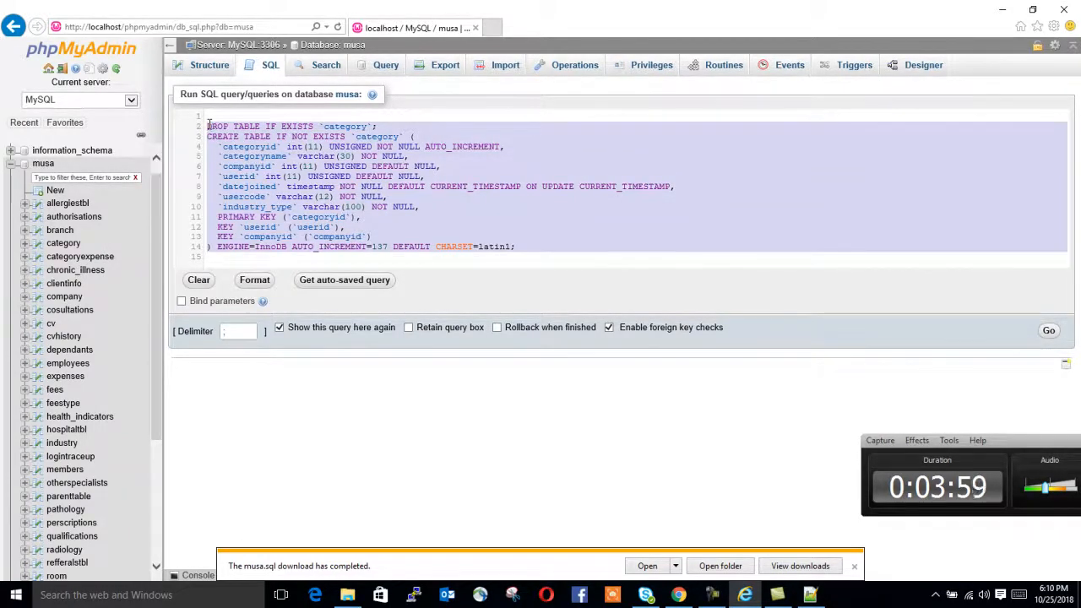